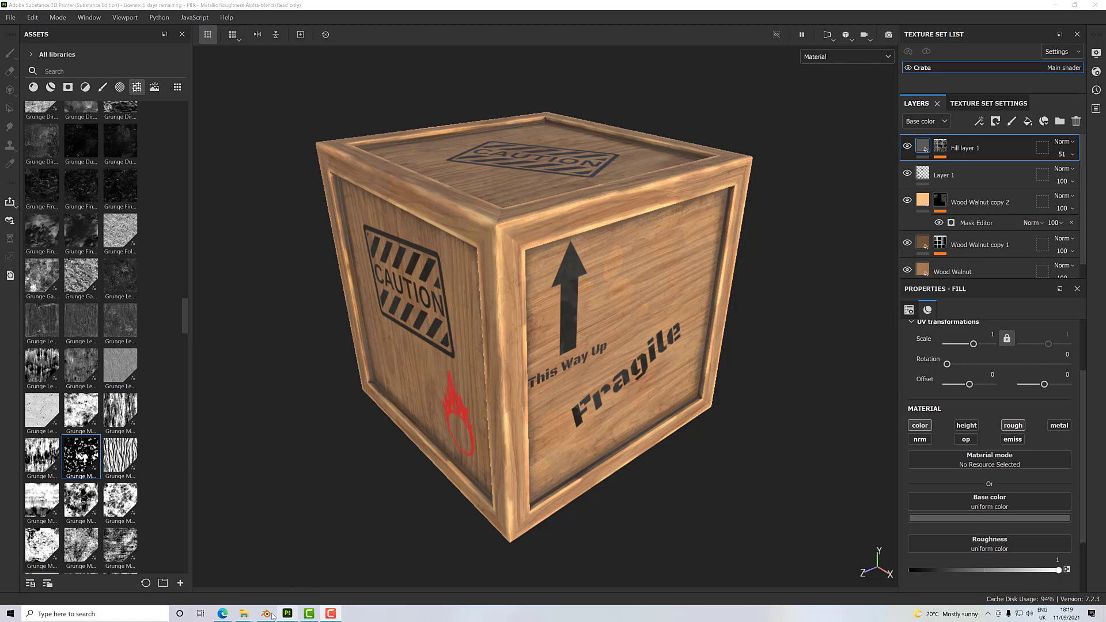
Switch to Blender and open the Shading workspace for the crate model
click(268, 614)
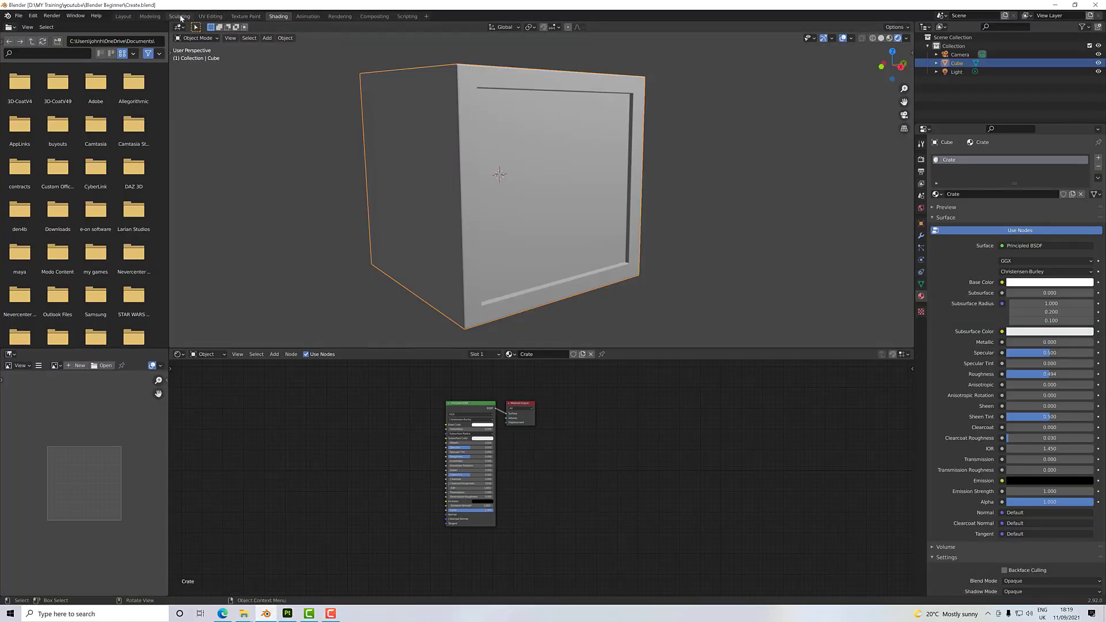
click(200, 17)
click(151, 17)
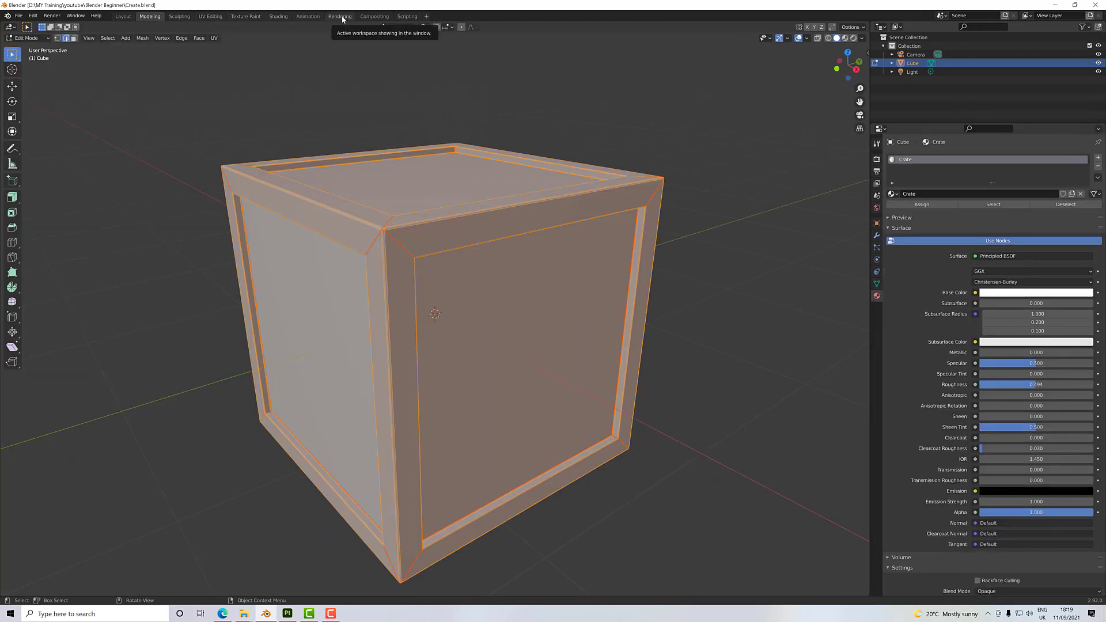
click(274, 16)
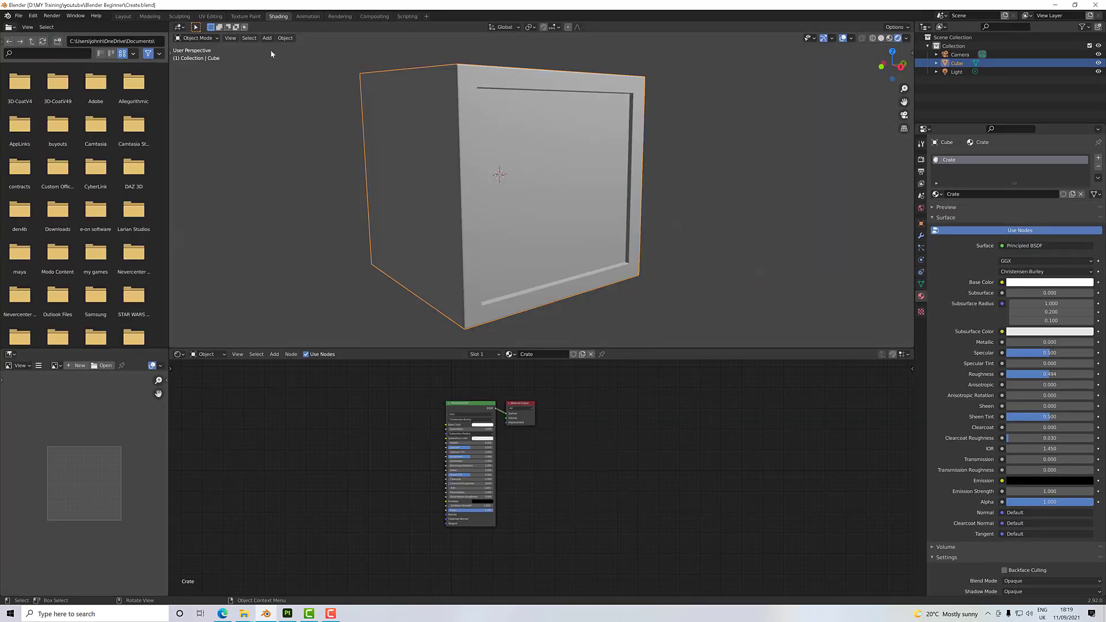
Set the 3D viewport's shading to Rendered for the crate
middle_drag(326, 189, 330, 200)
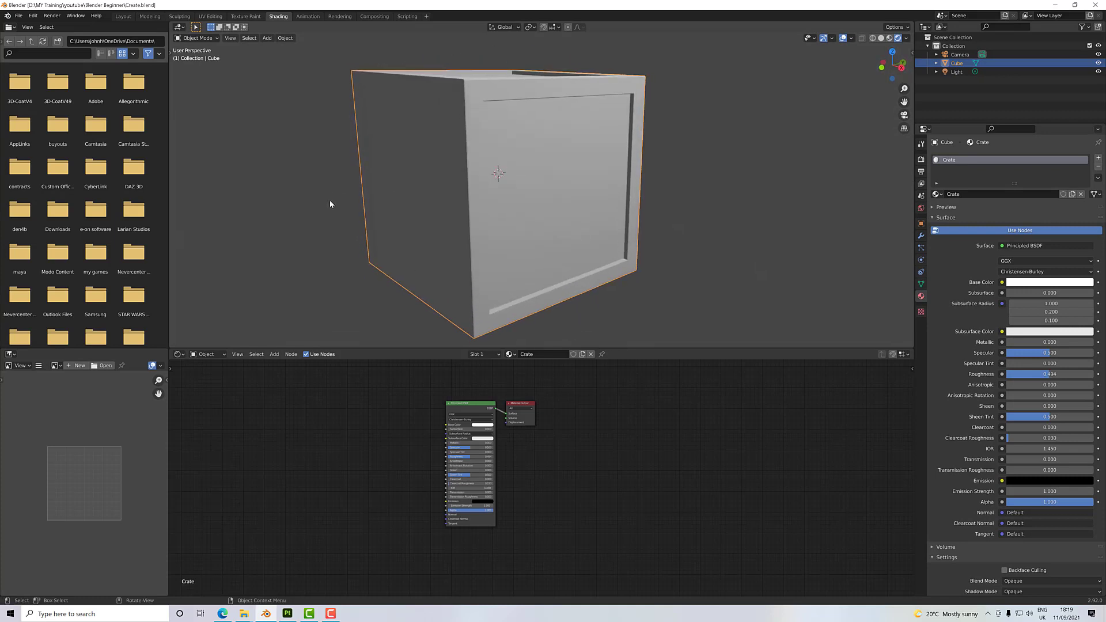
key(z)
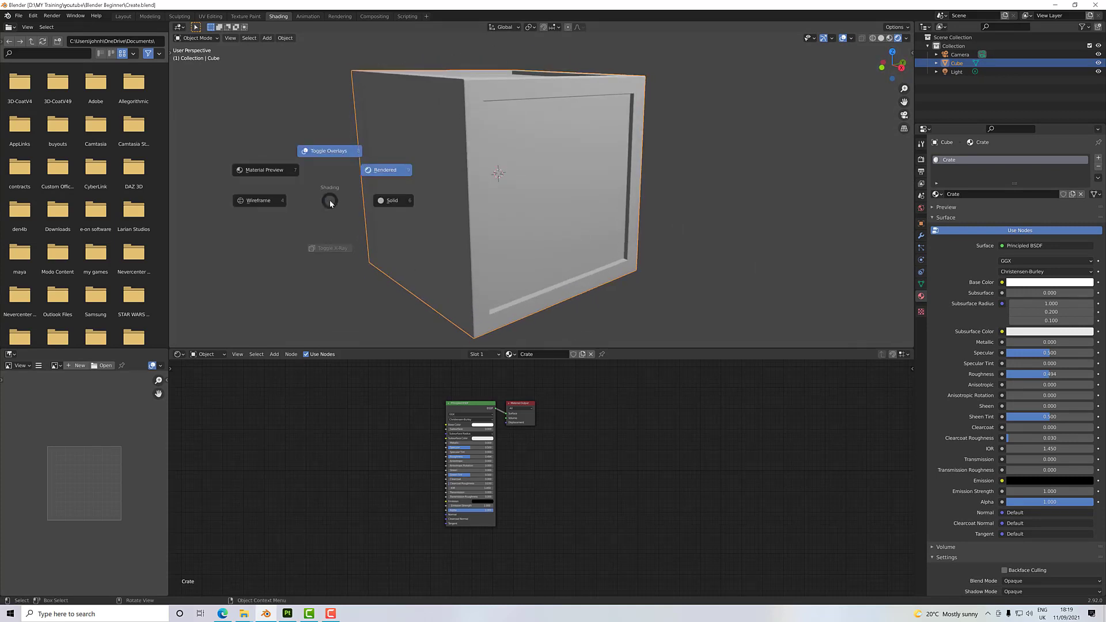
click(380, 175)
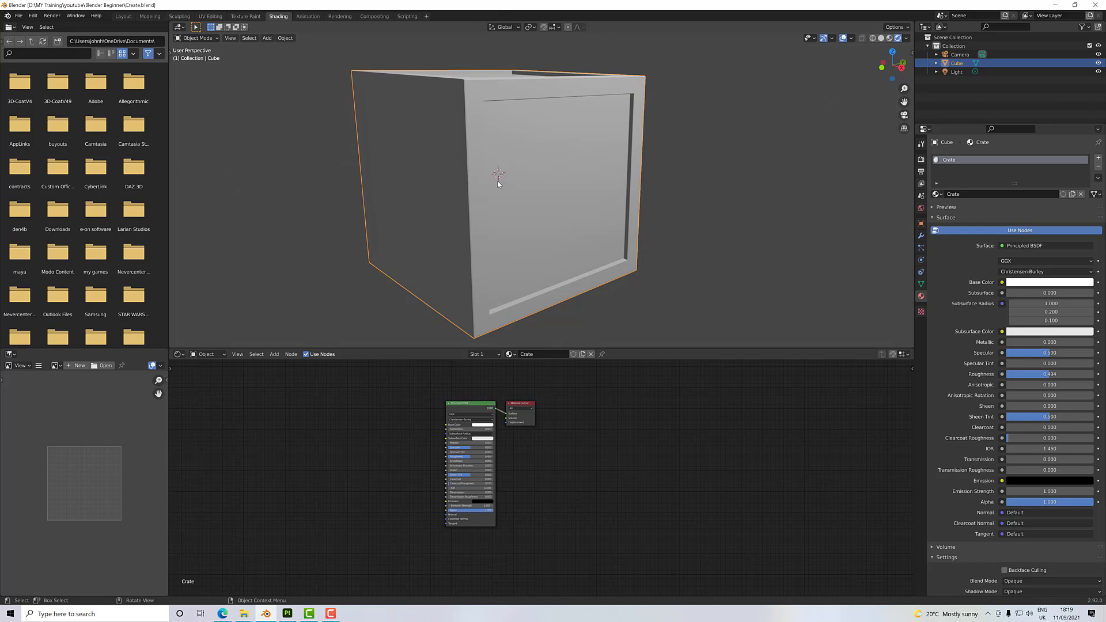
mouse_move(499, 183)
middle_down()
mouse_move(499, 217)
mouse_move(513, 185)
mouse_move(496, 182)
middle_up()
key(z)
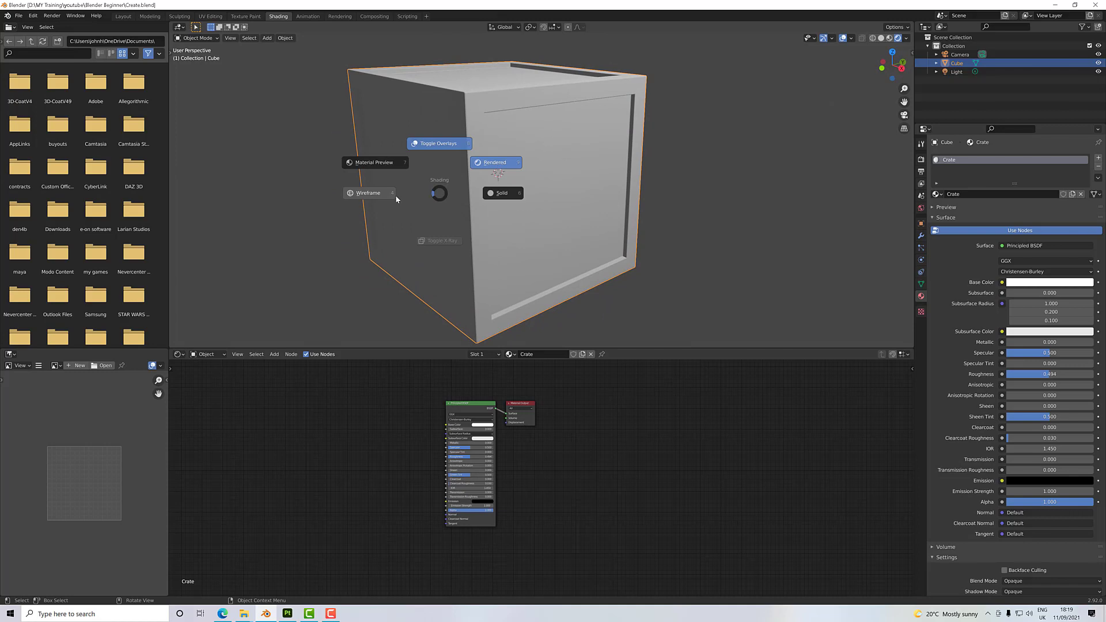
click(486, 166)
mouse_move(405, 271)
middle_down()
mouse_move(399, 266)
mouse_move(416, 278)
middle_up()
Add Crate_Crate_BaseColor.jpg from the Crate Textures folder as an image texture node in the Crate material
scroll(472, 435, up, 6)
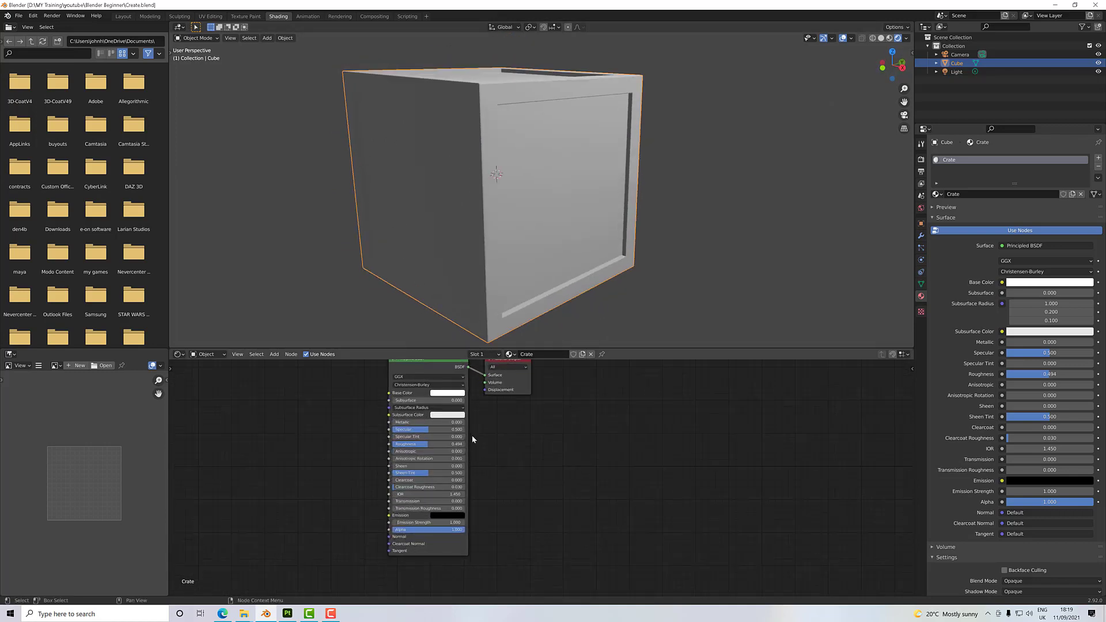
middle_drag(526, 426, 593, 447)
scroll(555, 450, up, 3)
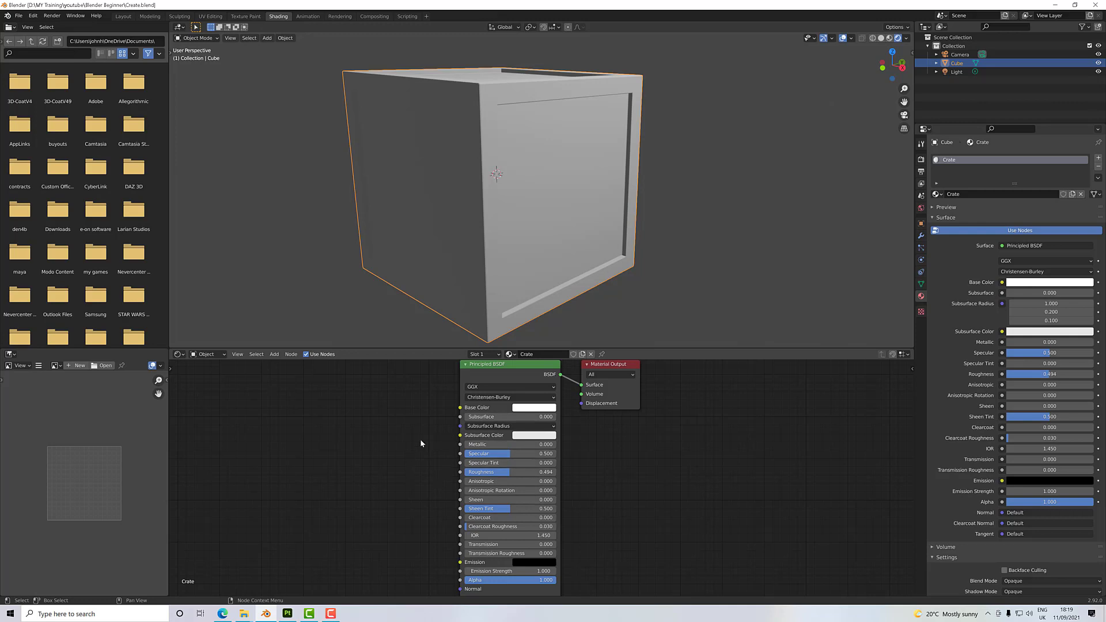
scroll(420, 441, down, 3)
scroll(420, 441, up, 3)
middle_drag(422, 441, 477, 434)
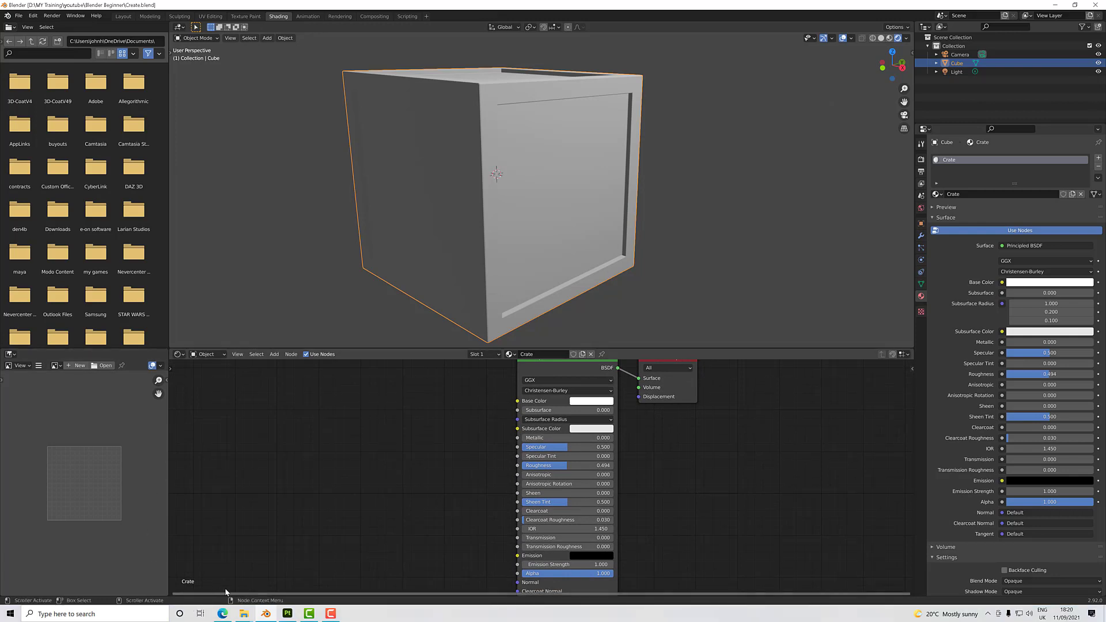
click(247, 613)
click(271, 589)
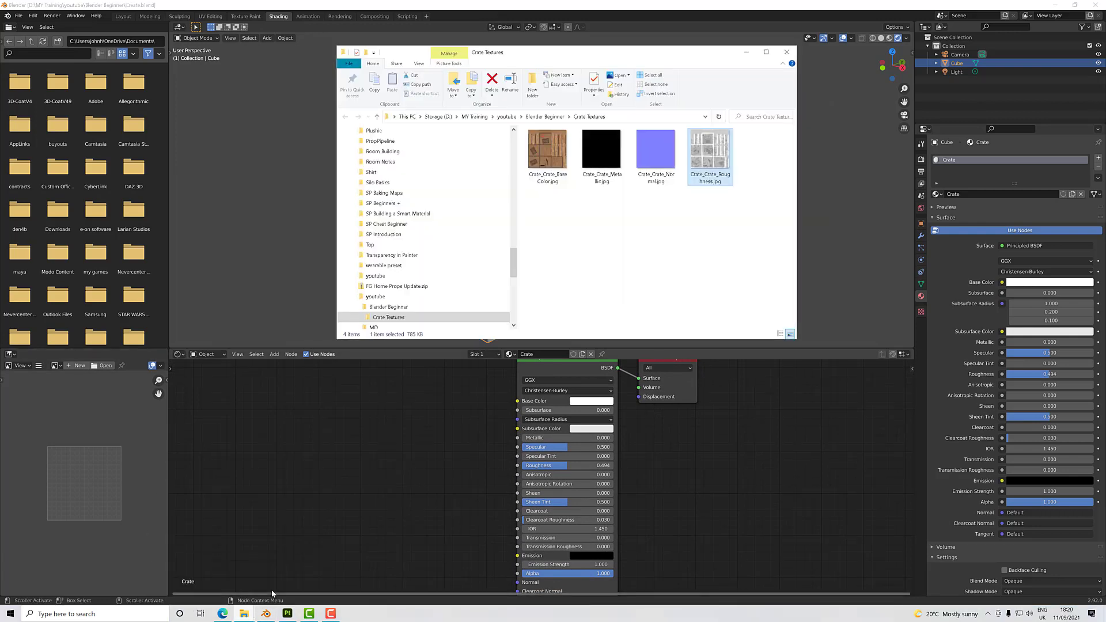
click(688, 212)
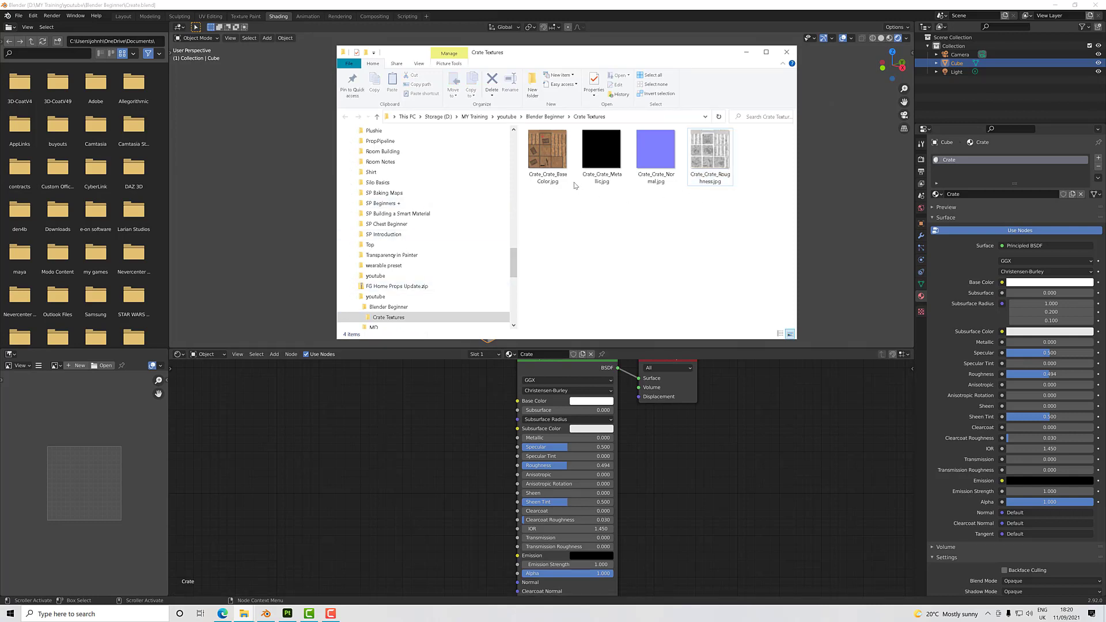
drag(762, 212, 537, 199)
drag(351, 442, 351, 442)
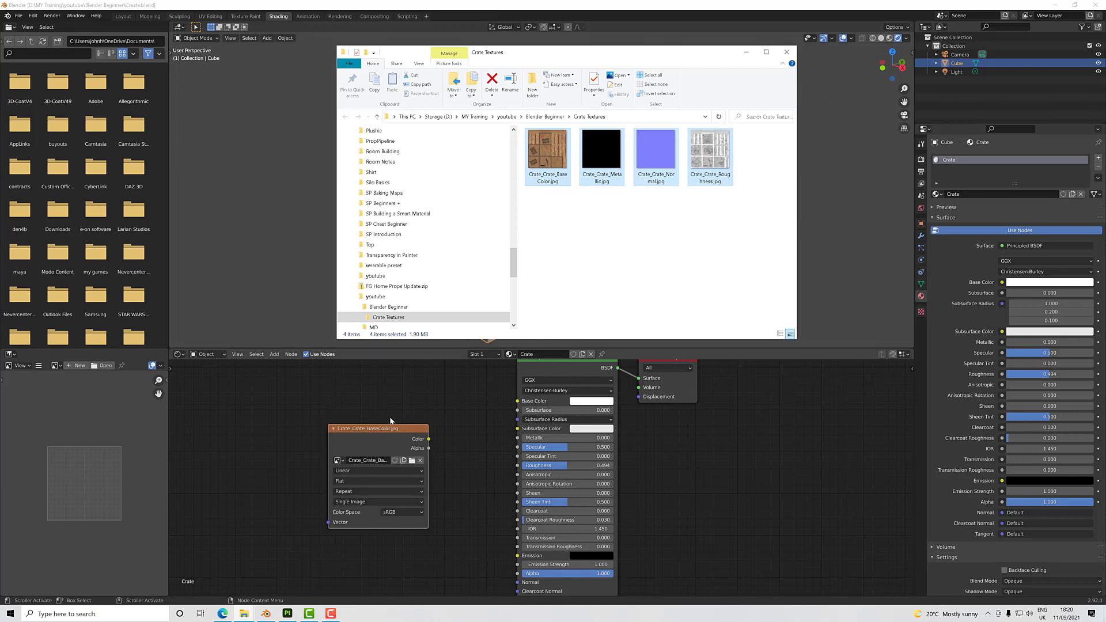
scroll(441, 390, down, 8)
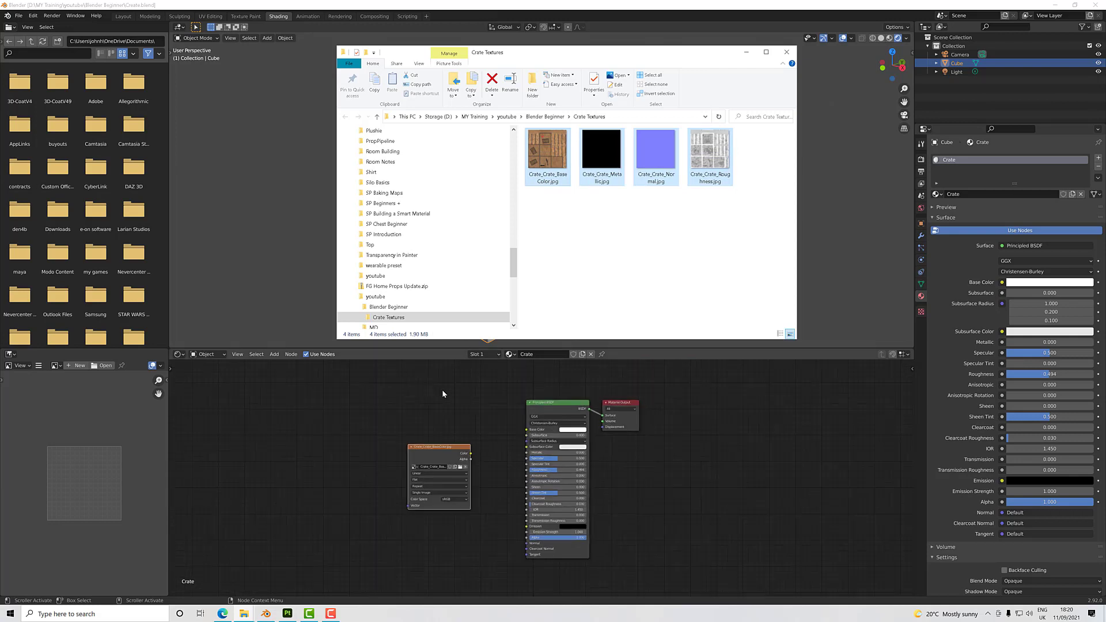
scroll(442, 389, up, 6)
click(407, 423)
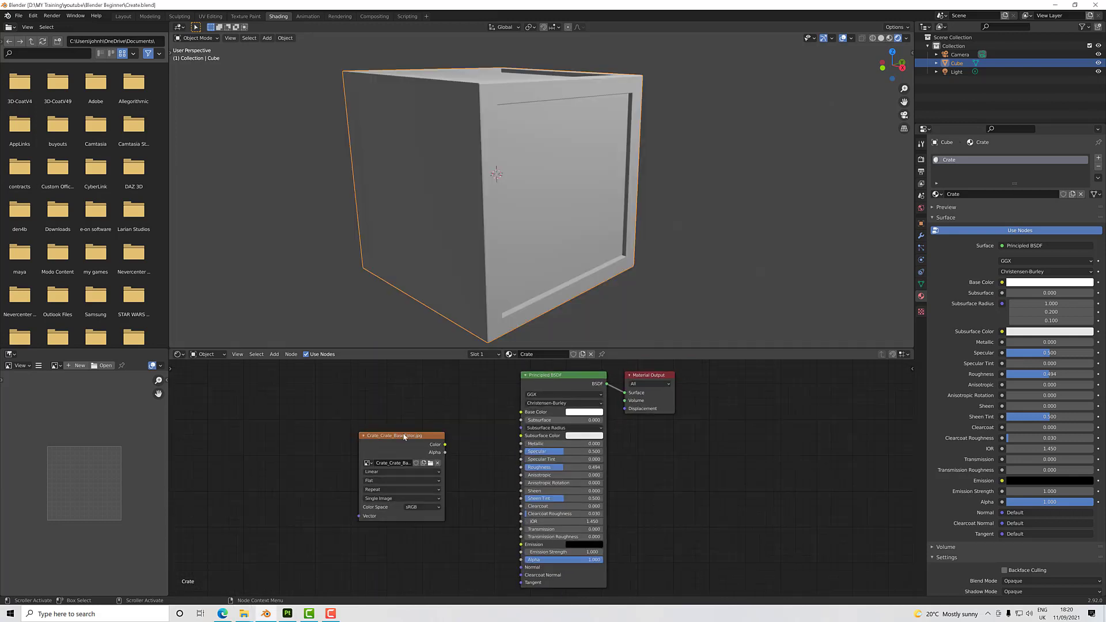
Connect the base color texture's Color output to the Principled BSDF's Base Color and place the node further from the shader
drag(405, 437, 397, 401)
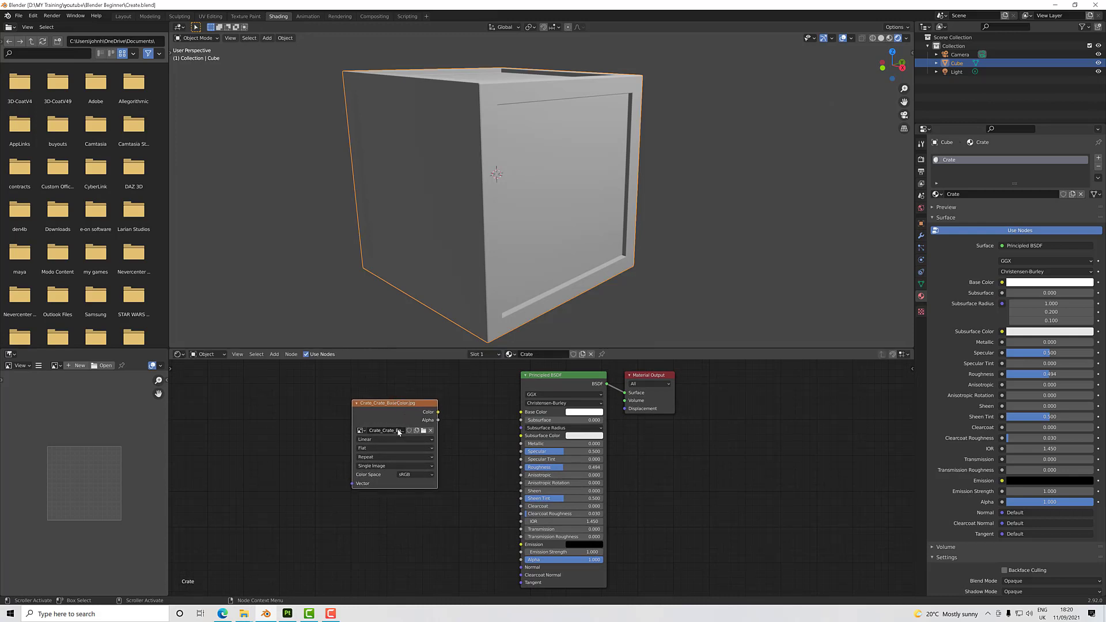
click(398, 432)
drag(410, 405, 521, 413)
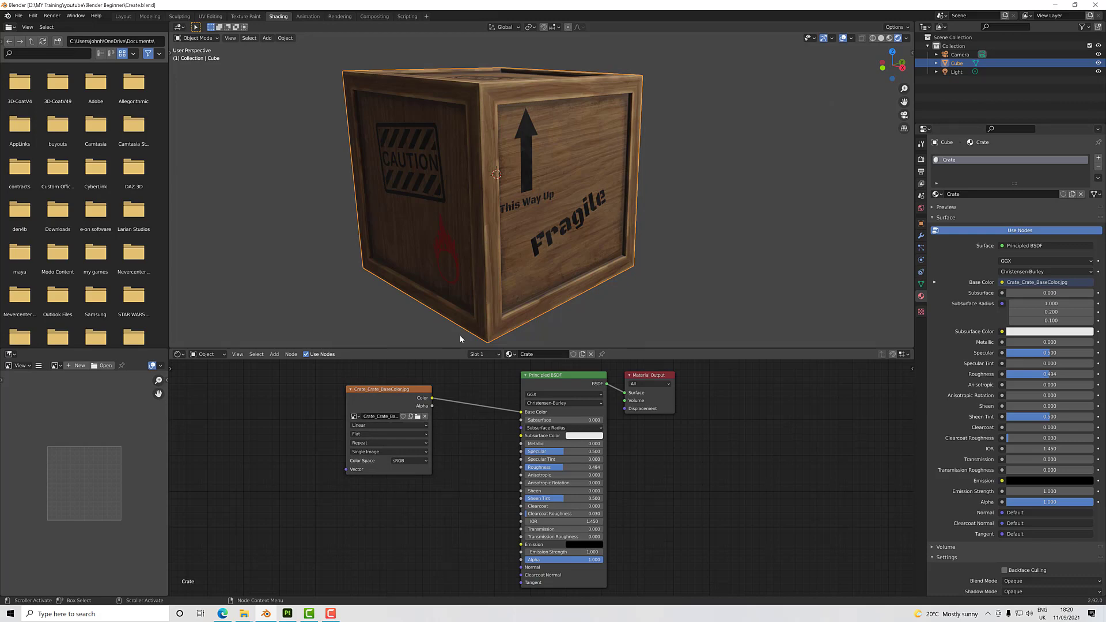
middle_drag(460, 339, 410, 298)
click(394, 393)
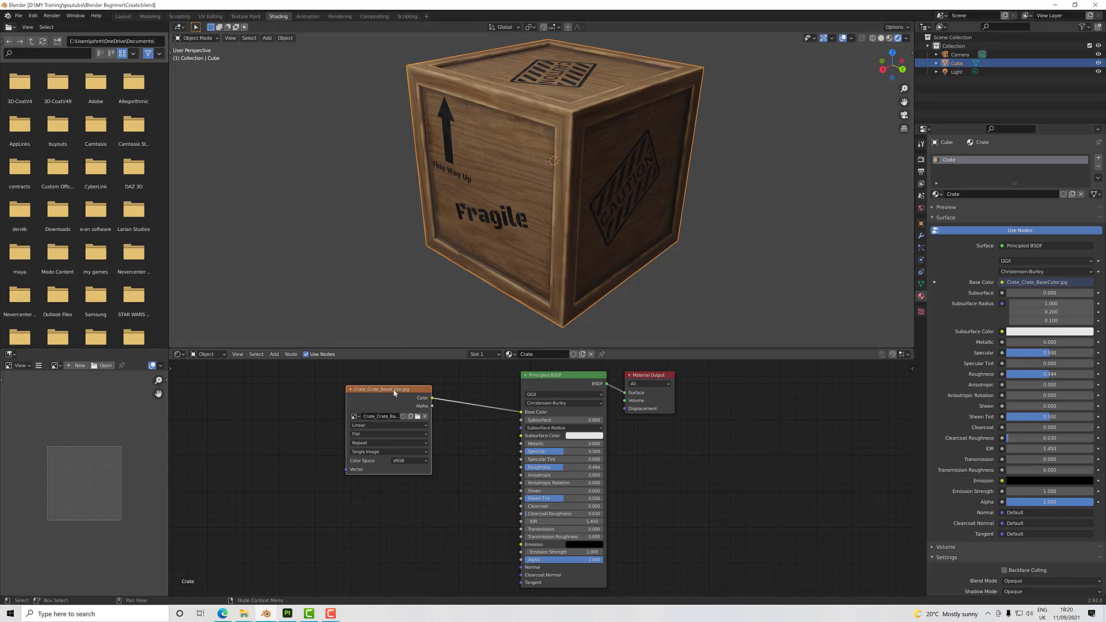
drag(395, 392, 338, 384)
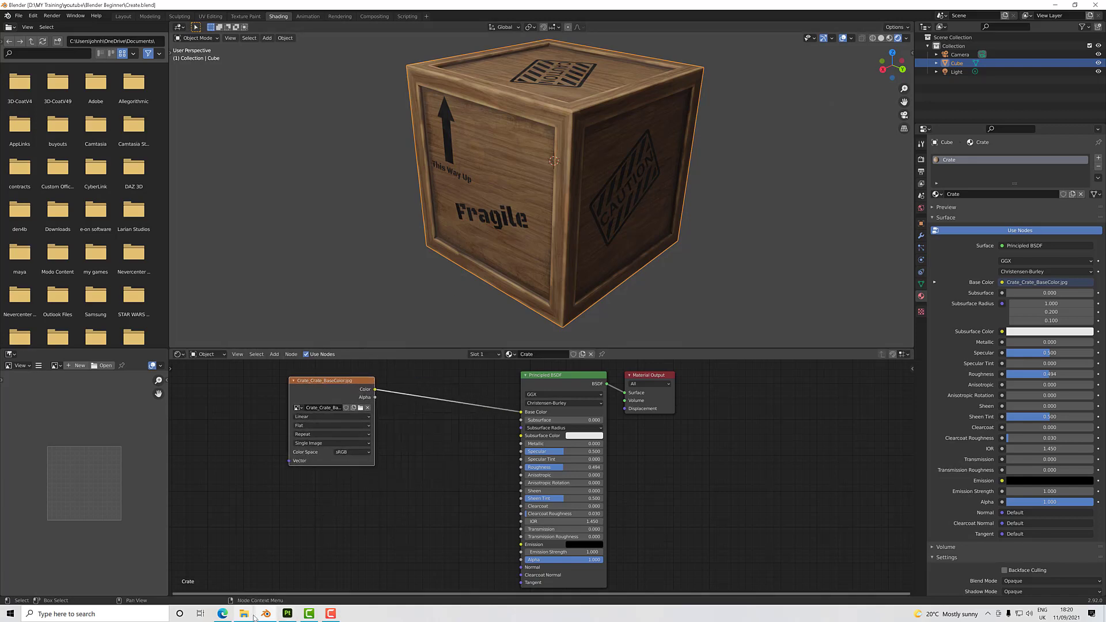
Add Crate_Crate_Roughness.jpg below the base color node and connect its Color output to the Principled BSDF's Roughness
mouse_move(253, 617)
click(283, 579)
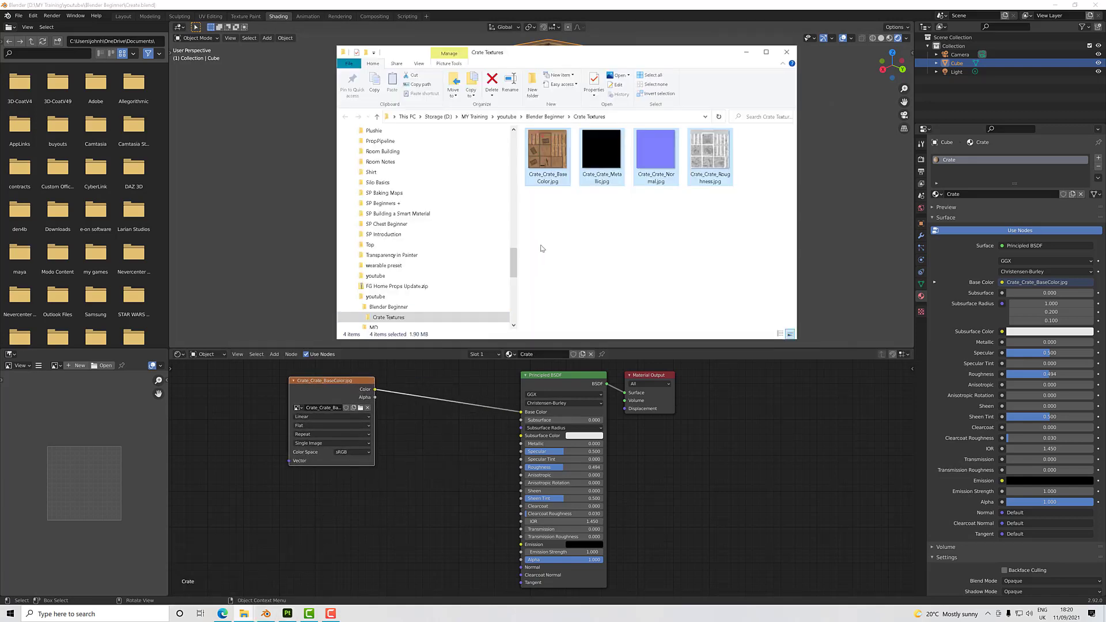
click(562, 236)
drag(710, 152, 375, 510)
drag(294, 510, 294, 511)
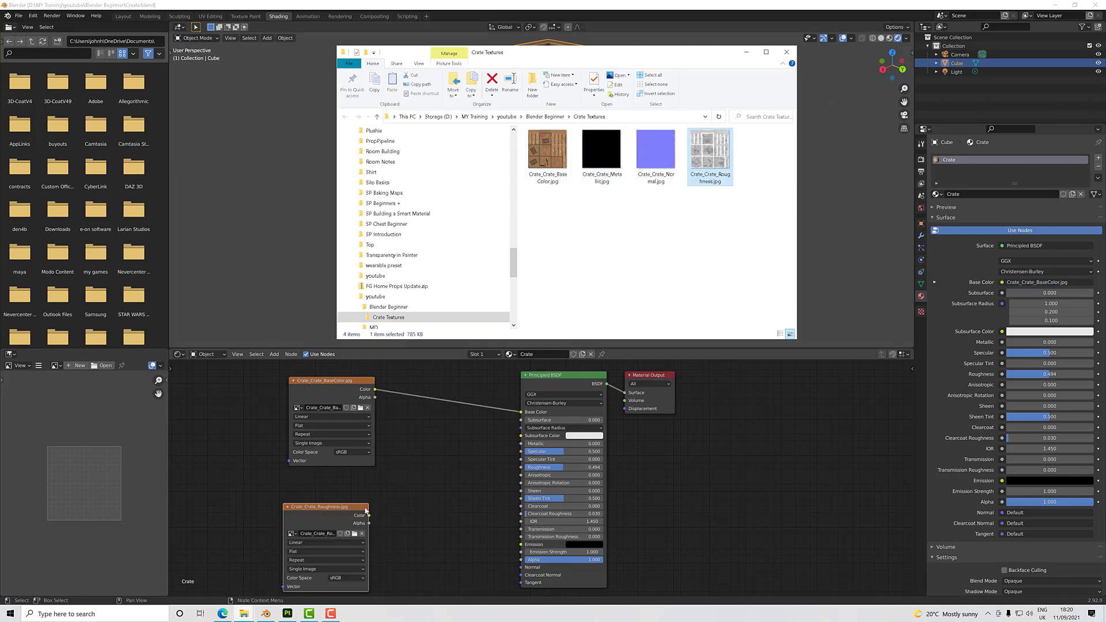
drag(369, 515, 522, 467)
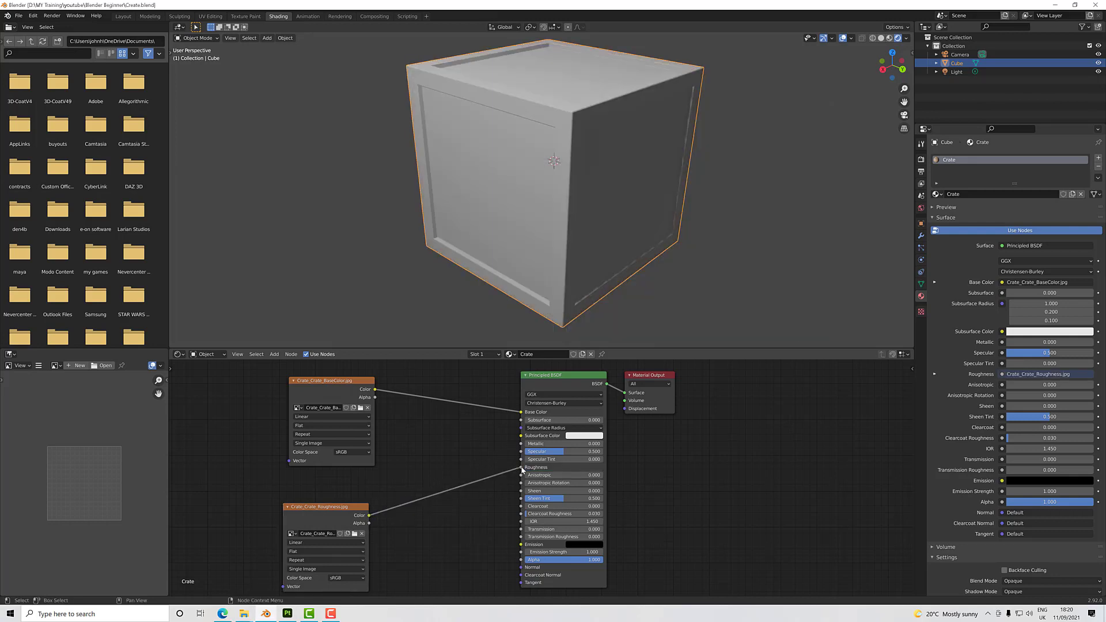
middle_drag(494, 229, 710, 226)
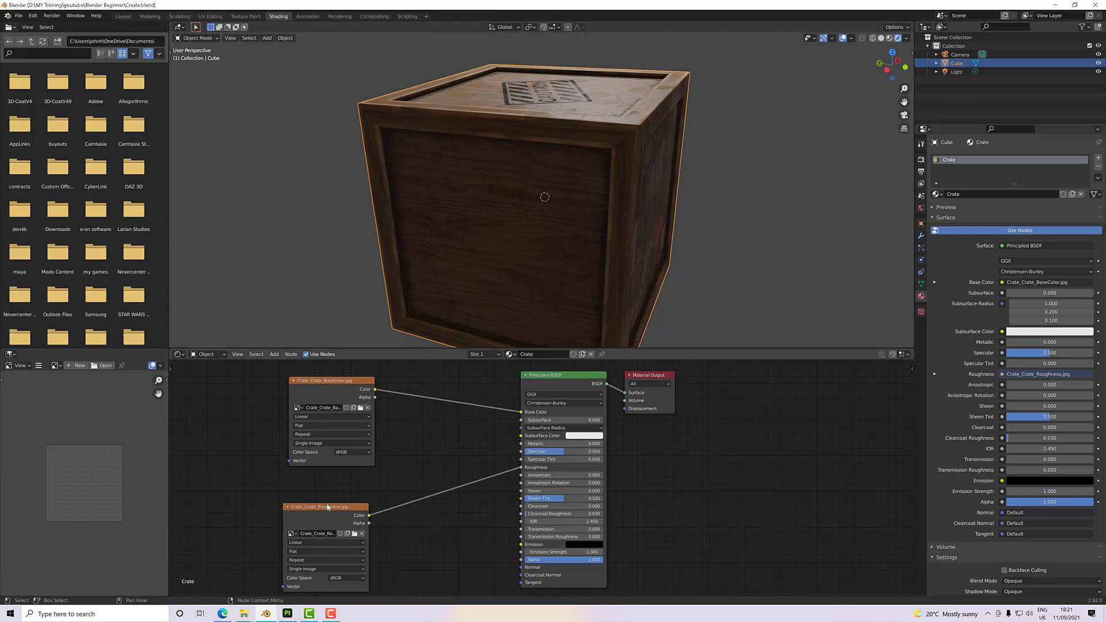
Move the roughness node down, add Crate_Crate_Metallic.jpg, and connect its Color output to the Principled BSDF's Metallic
drag(327, 507, 334, 542)
mouse_move(246, 617)
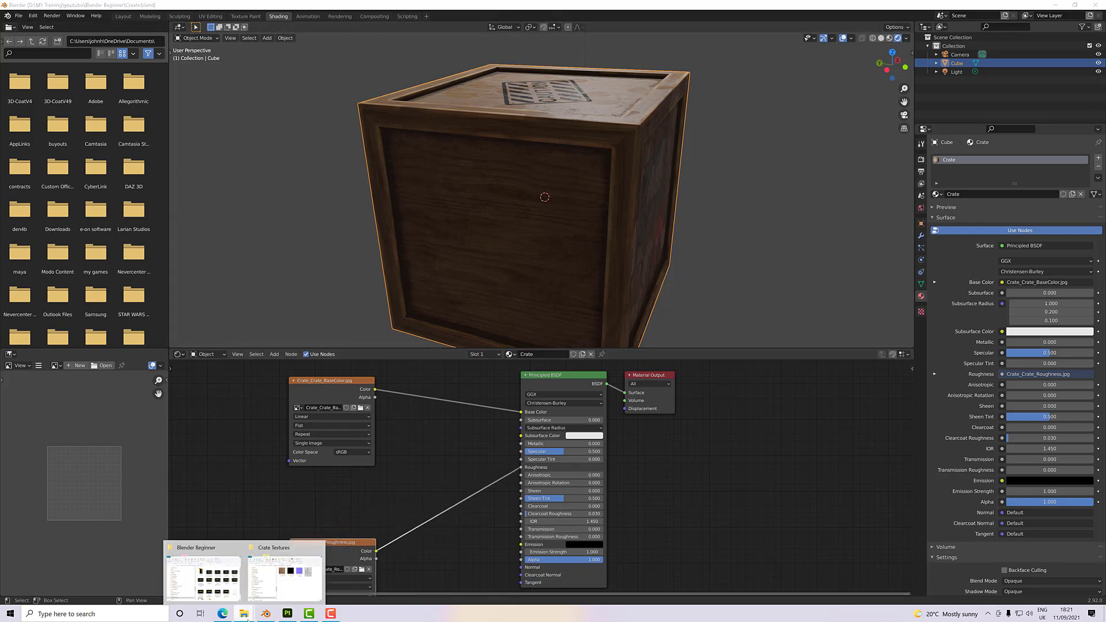
click(284, 582)
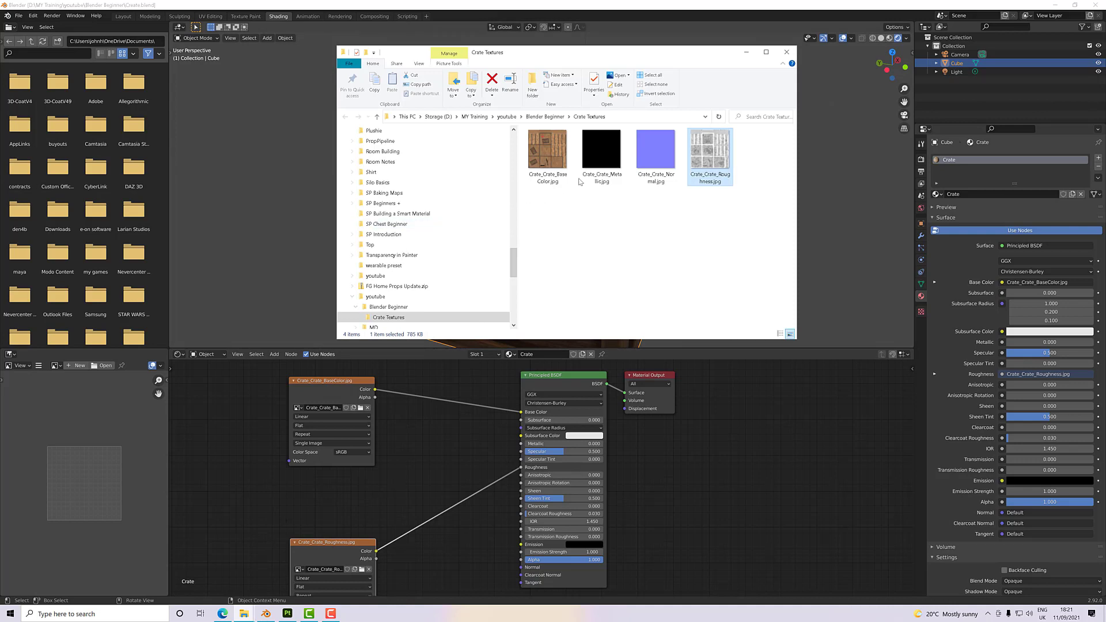
click(602, 155)
drag(607, 148, 520, 444)
click(334, 492)
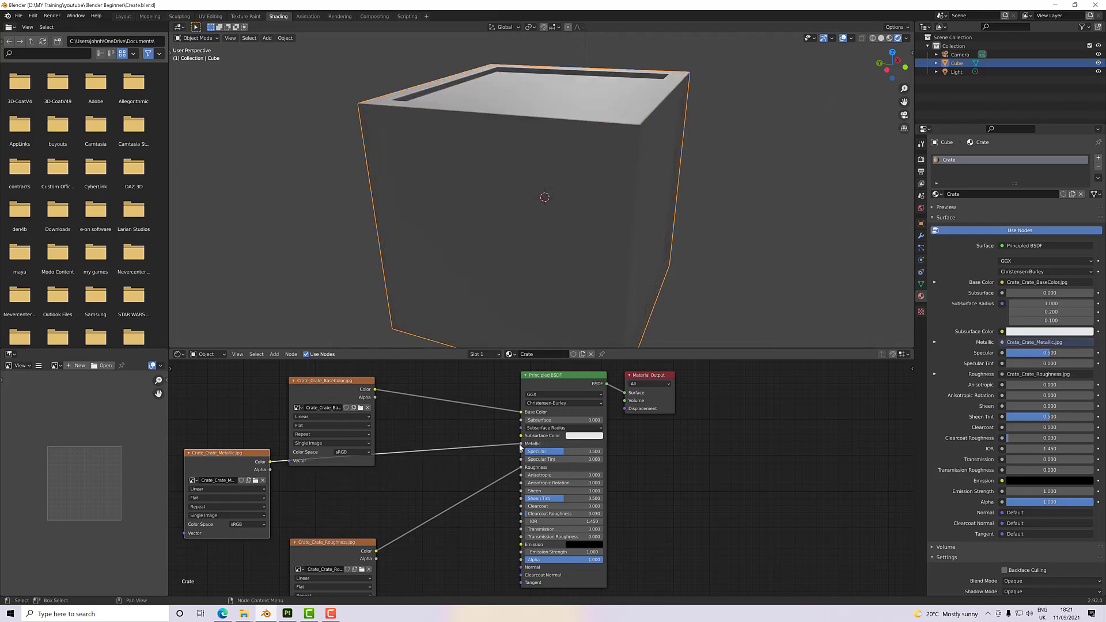
mouse_move(521, 253)
middle_down()
mouse_move(510, 244)
mouse_move(523, 241)
mouse_move(509, 241)
middle_up()
Move the base color and roughness texture nodes further away from the Principled BSDF
scroll(455, 468, down, 3)
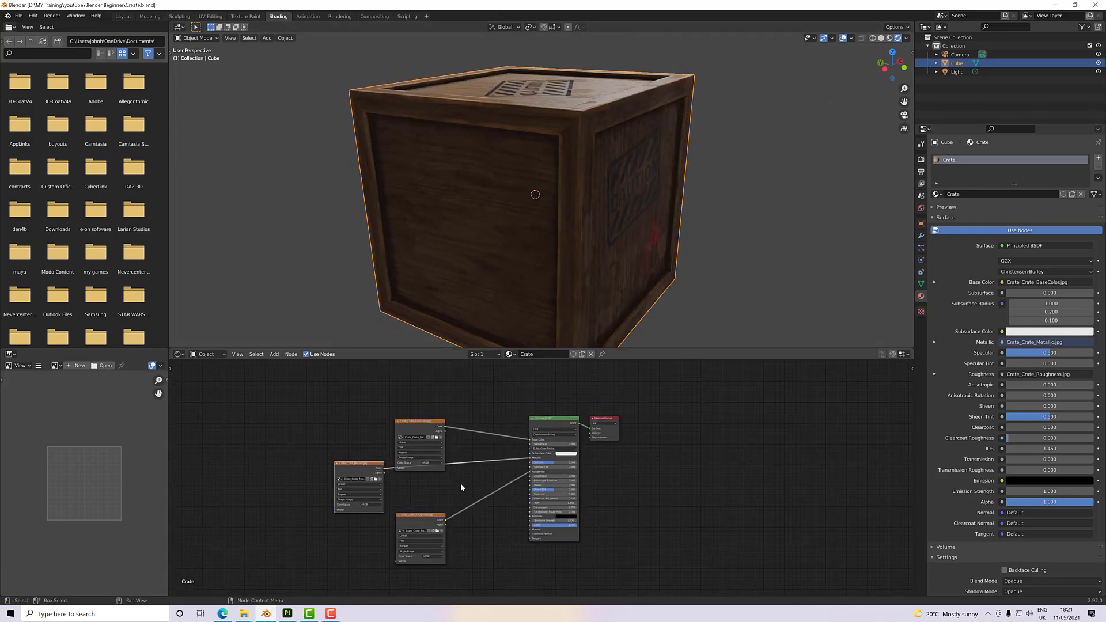
middle_drag(461, 483, 435, 427)
drag(385, 374, 354, 375)
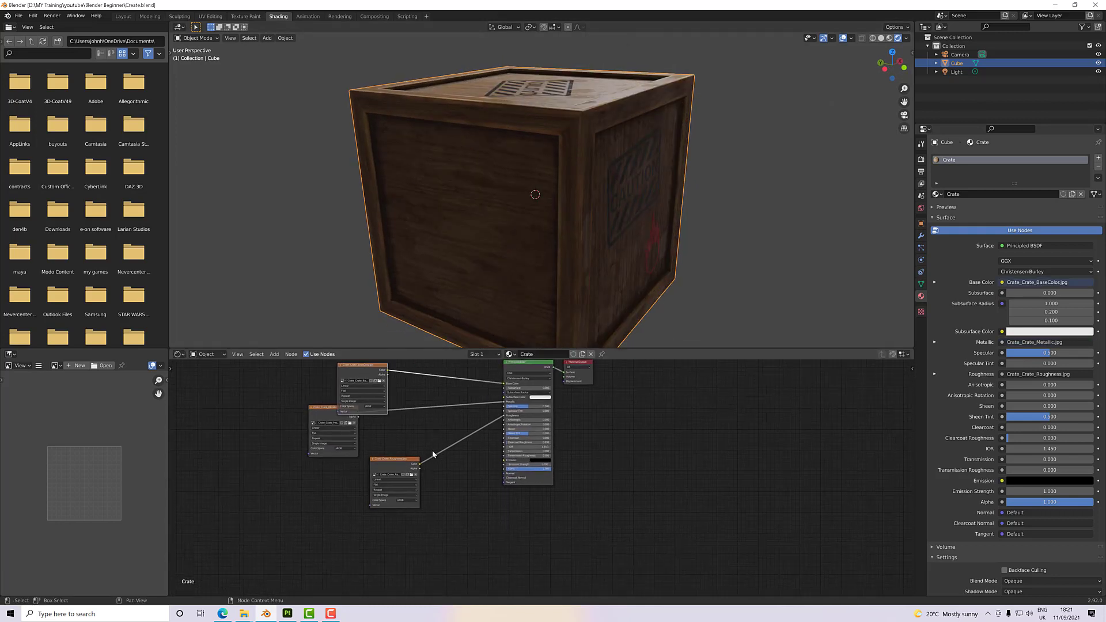
drag(396, 462, 380, 468)
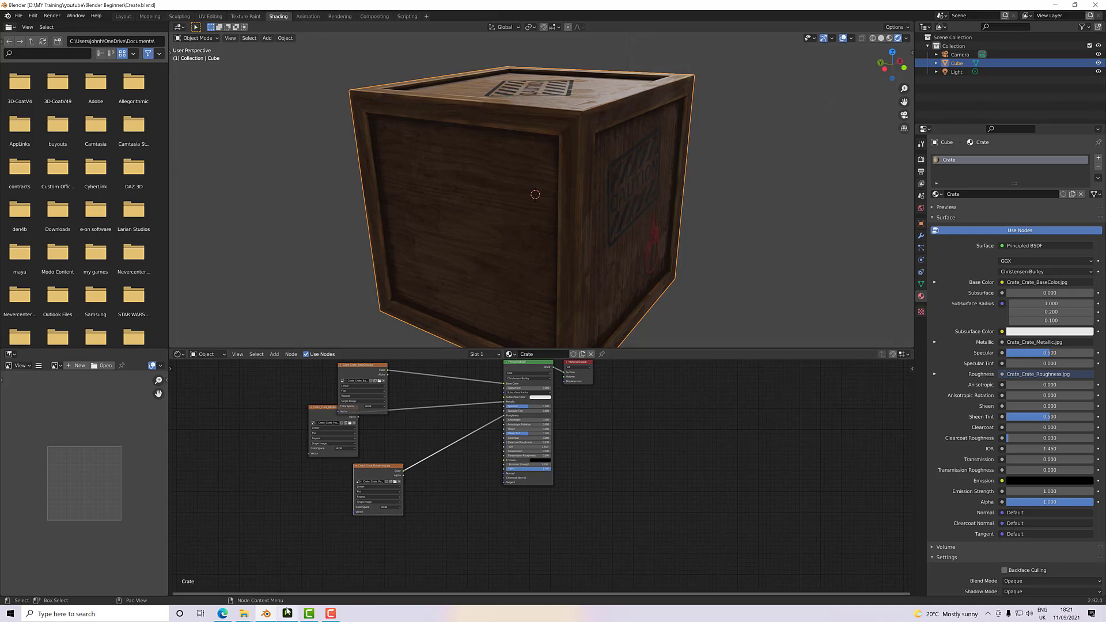
Add Crate_Crate_Normal.jpg from the Crate Textures folder as an image texture node near the roughness node
click(244, 613)
click(293, 586)
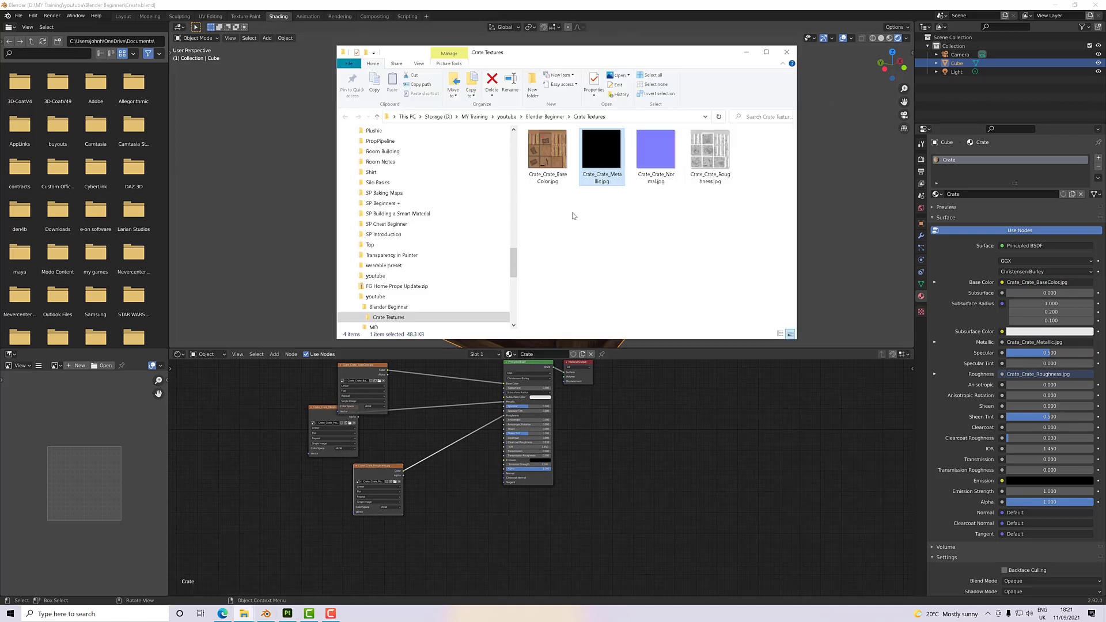
drag(655, 167, 556, 384)
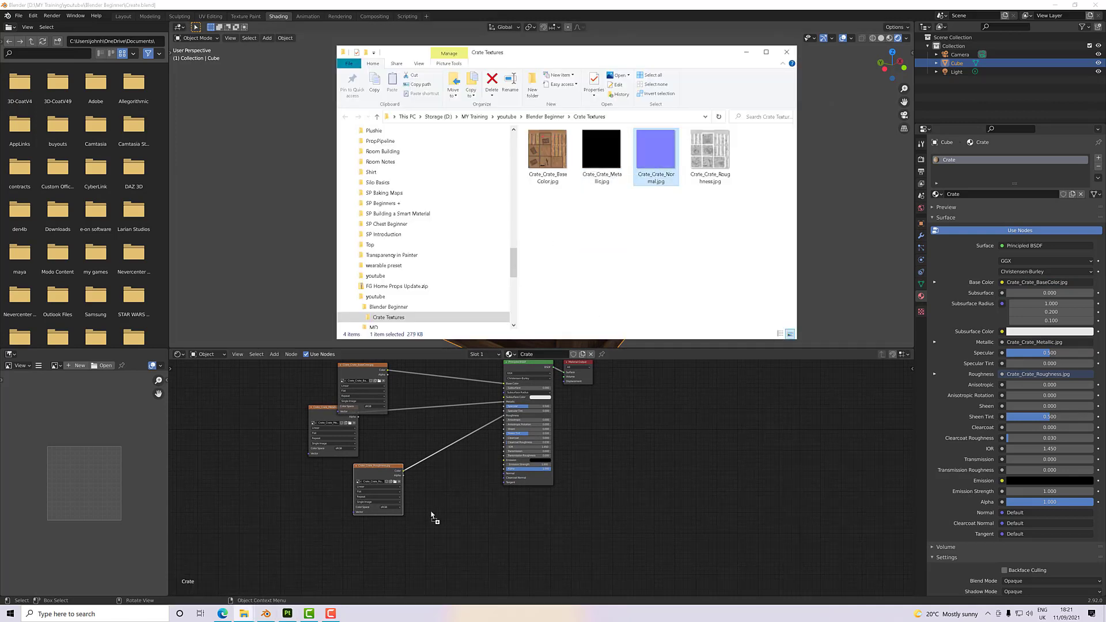
drag(431, 513, 426, 511)
scroll(483, 510, up, 6)
middle_drag(482, 508, 523, 406)
scroll(517, 440, up, 2)
middle_drag(519, 451, 588, 482)
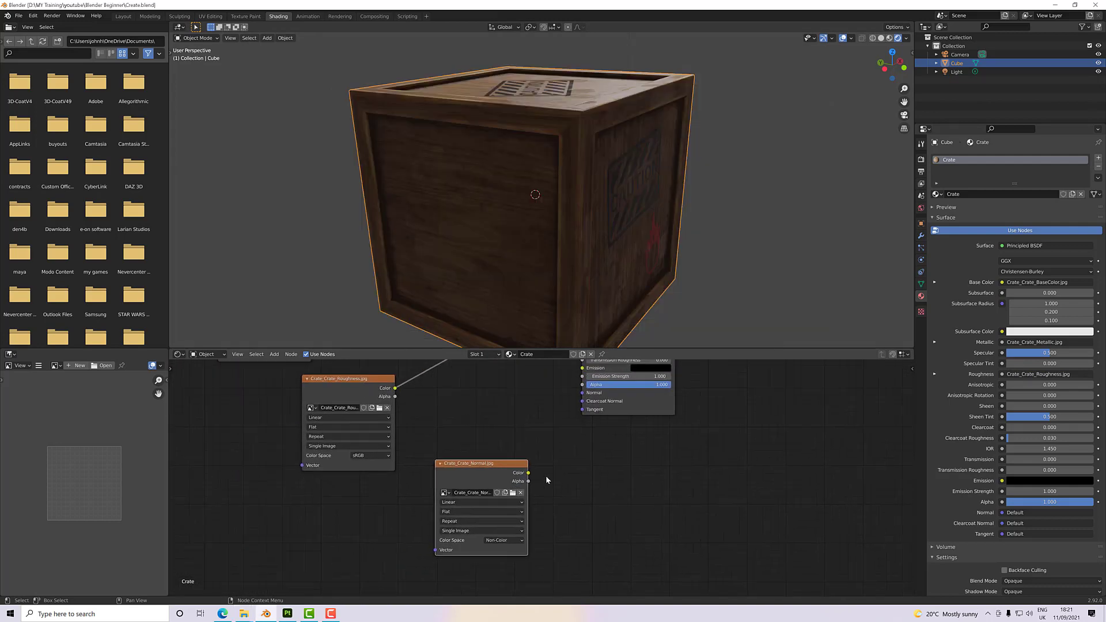
Move the normal texture node closer to the roughness node and set its color space to Non-Color
drag(484, 463, 451, 433)
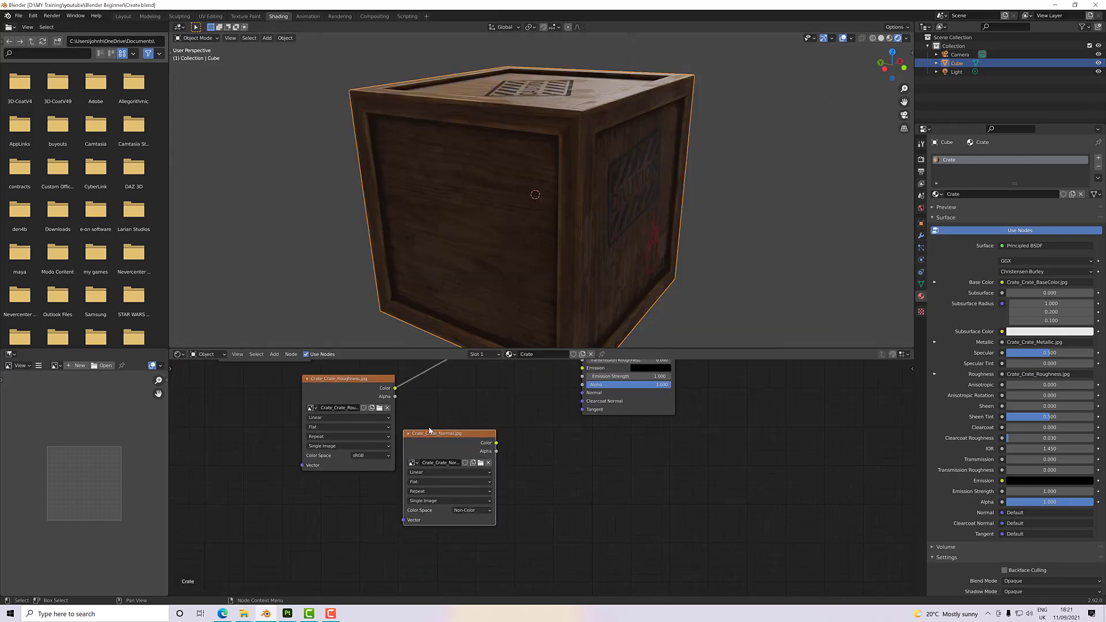
click(470, 511)
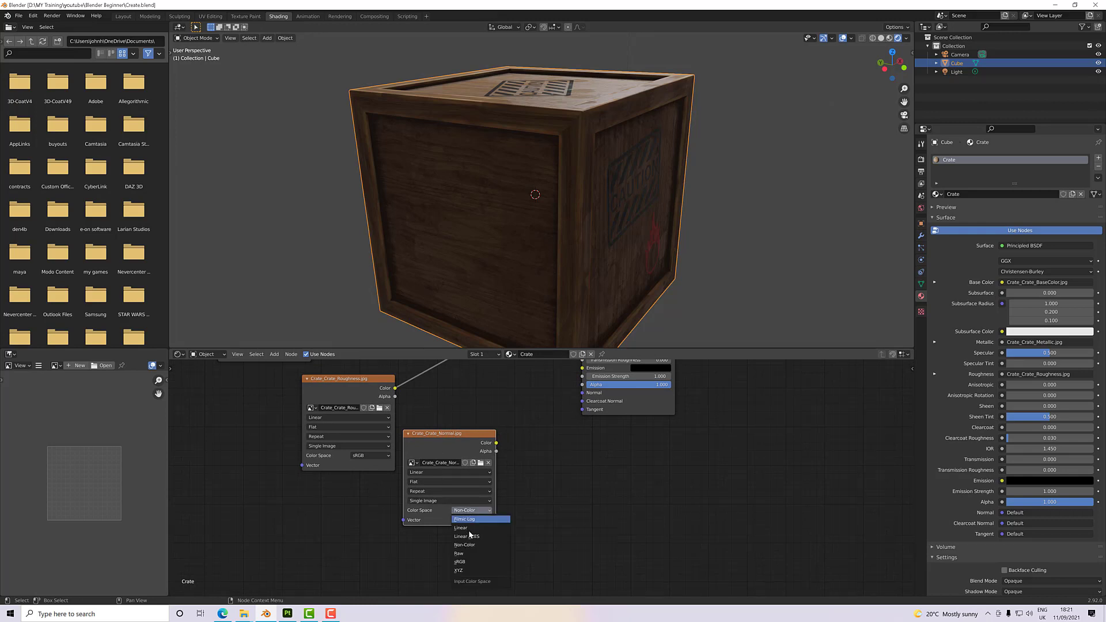
click(472, 548)
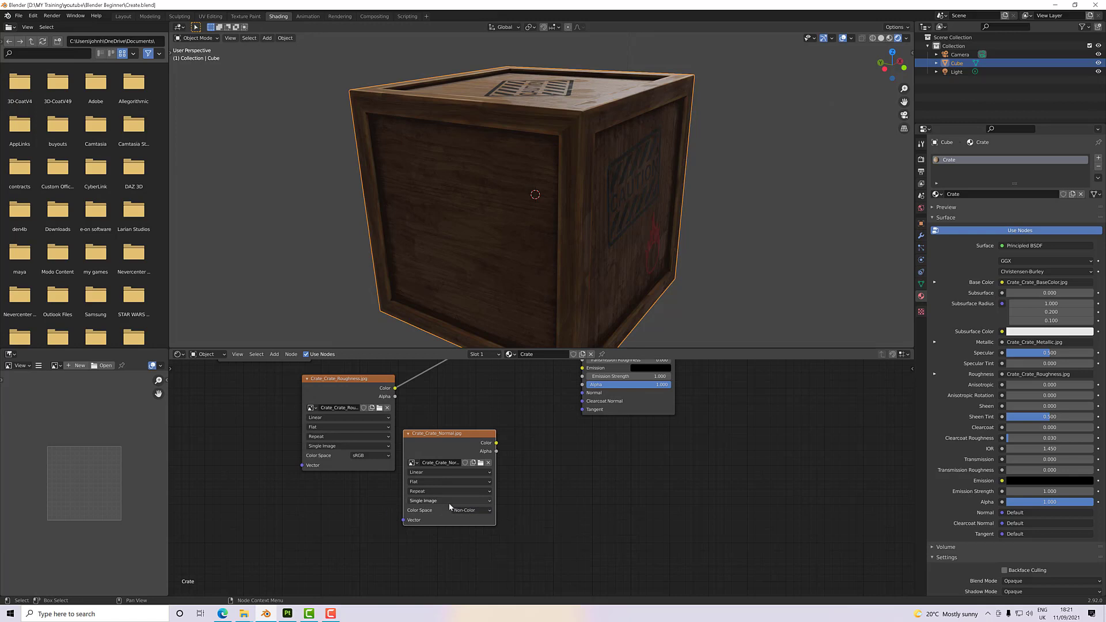
Switch the normal texture node's color space to sRGB and return it to Non-Color
click(470, 511)
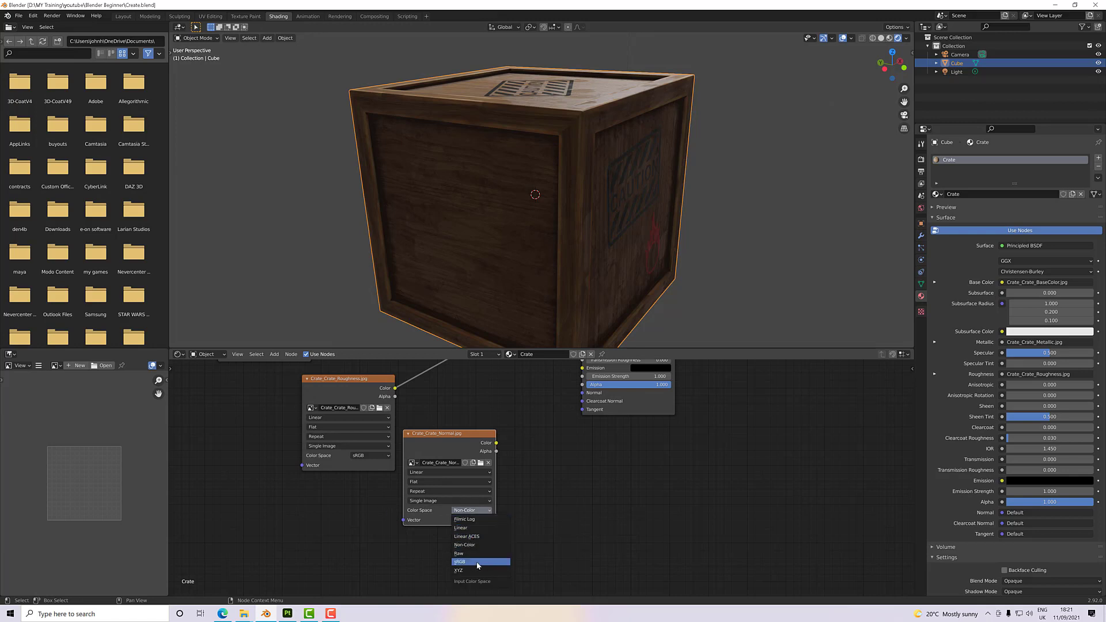
click(477, 565)
click(464, 510)
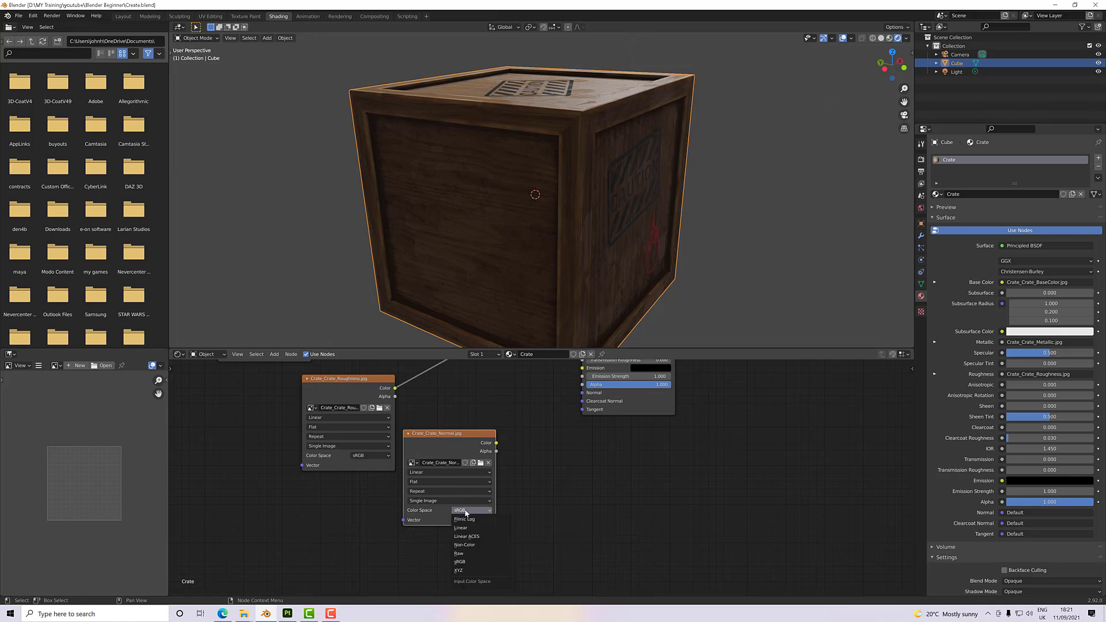
click(469, 546)
Move the normal texture node down, clear of the roughness node's settings, and add a Normal Map vector node
drag(448, 436, 439, 471)
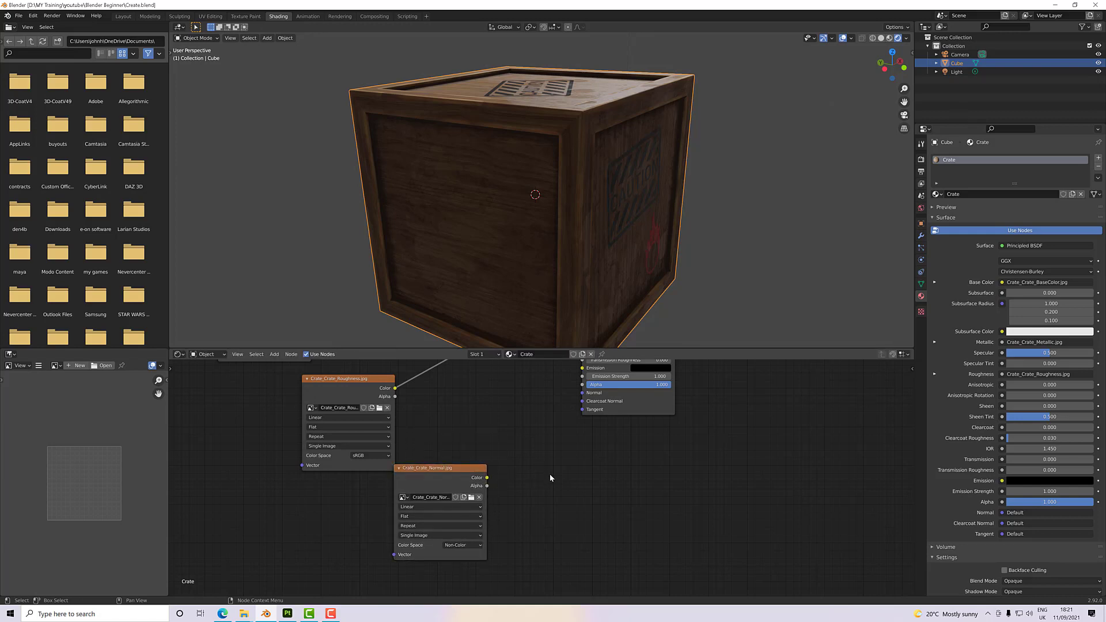
middle_drag(529, 474, 465, 479)
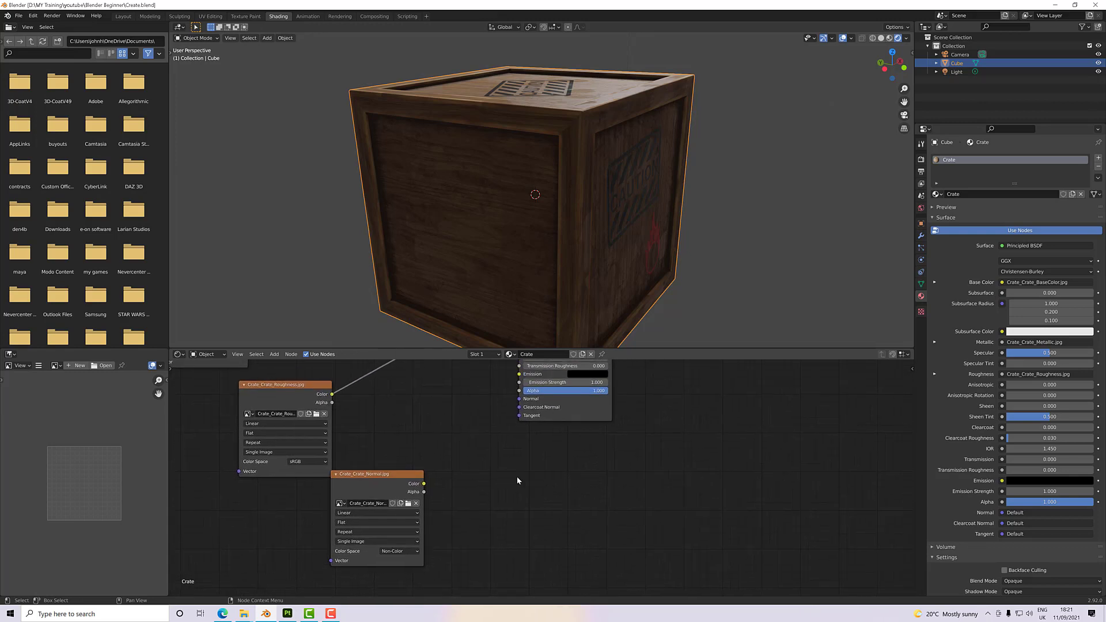
key(F3)
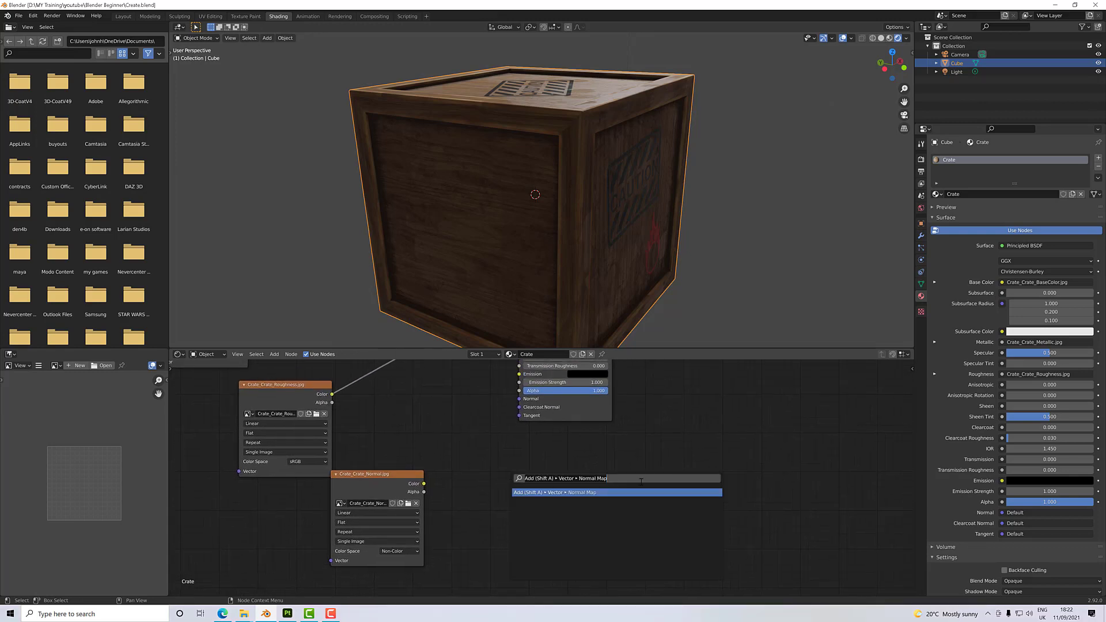
text(normal map)
click(574, 493)
Place the Normal Map node beside the normal texture and link texture Color to its Color and its Normal to the Principled BSDF's Normal
drag(599, 497, 474, 447)
drag(423, 483, 450, 495)
drag(482, 453, 517, 402)
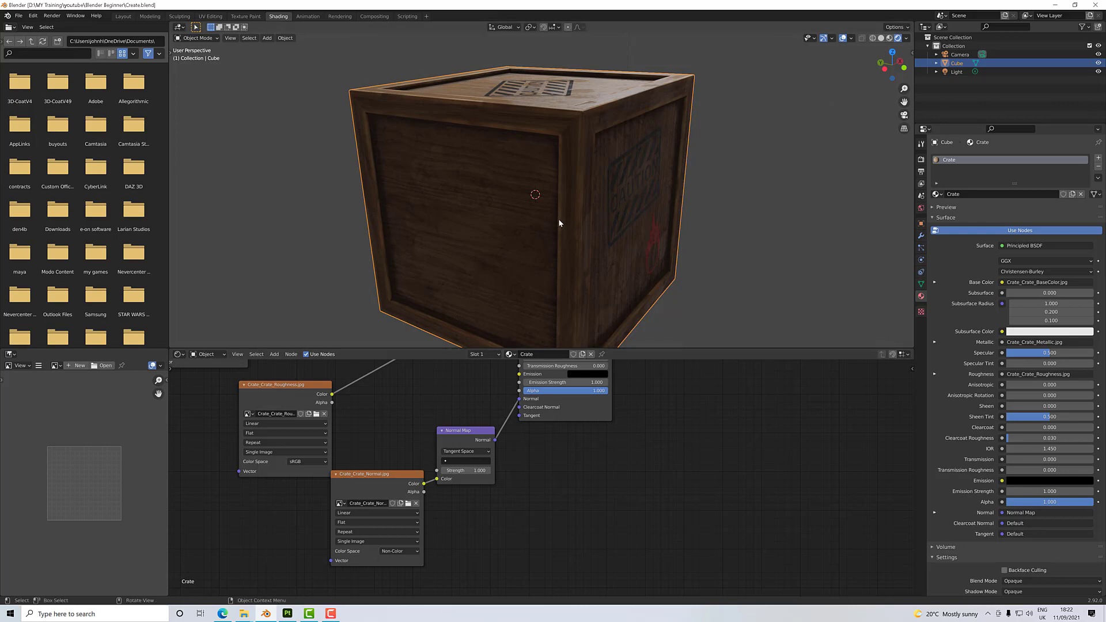
Examine the textured crate's surface detail from several sides and distances, including the face marked Fragile
scroll(553, 250, down, 3)
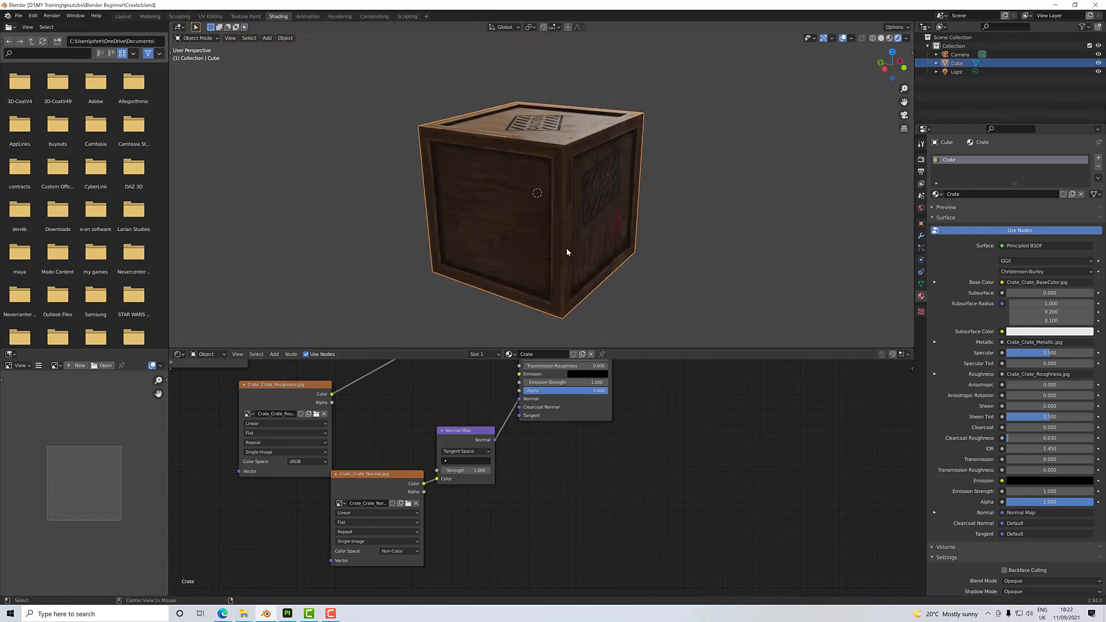
alt+drag(549, 260, 377, 222)
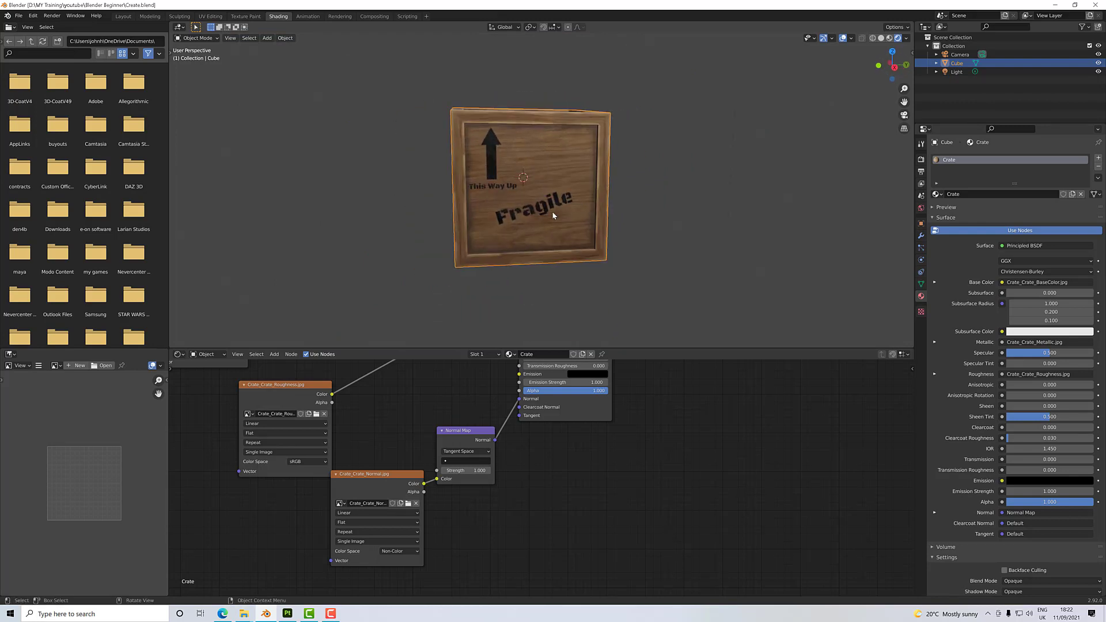
mouse_move(552, 212)
middle_down()
mouse_move(455, 228)
mouse_move(471, 263)
mouse_move(687, 237)
mouse_move(590, 214)
mouse_move(496, 222)
mouse_move(473, 210)
mouse_move(530, 203)
mouse_move(544, 224)
mouse_move(536, 253)
mouse_move(542, 141)
mouse_move(540, 214)
middle_up()
scroll(528, 202, up, 2)
scroll(539, 212, up, 1)
scroll(537, 213, down, 5)
scroll(537, 220, up, 1)
scroll(538, 221, up, 3)
scroll(537, 221, down, 1)
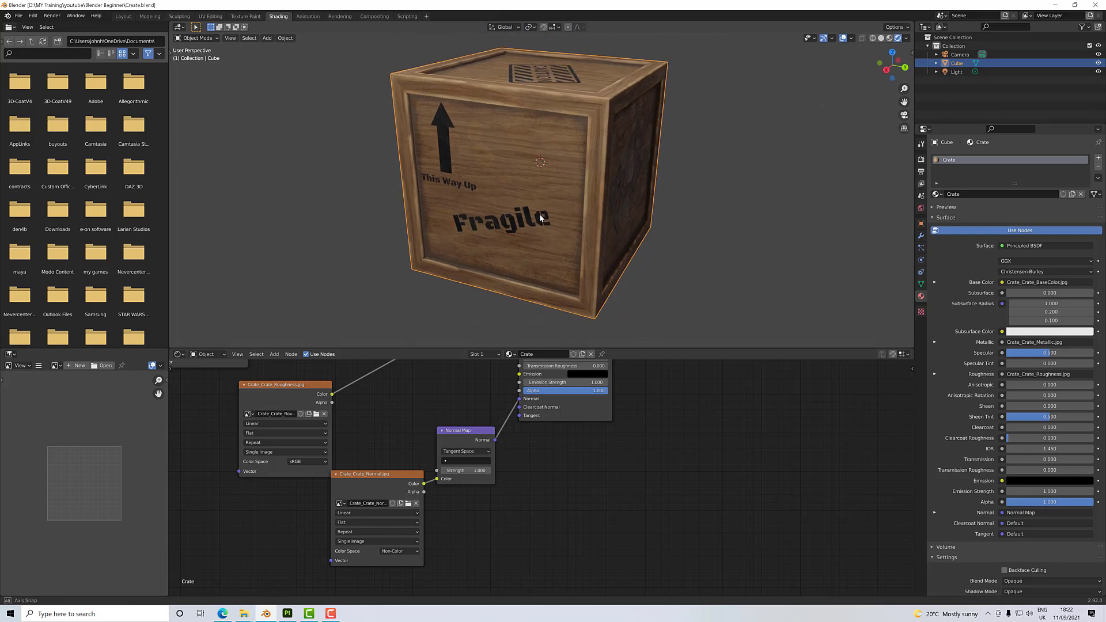